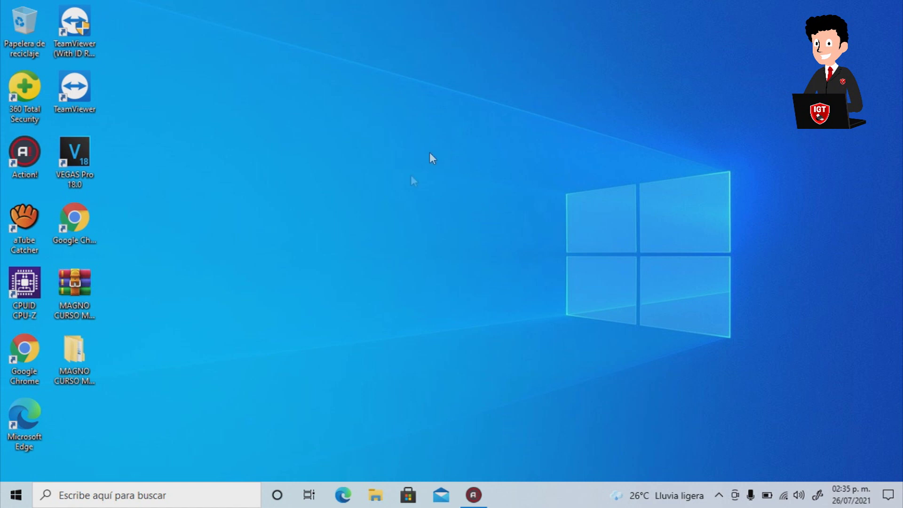
- Open the browser and search Google for "DRIVERS EPSON L3110"
double_click(19, 358)
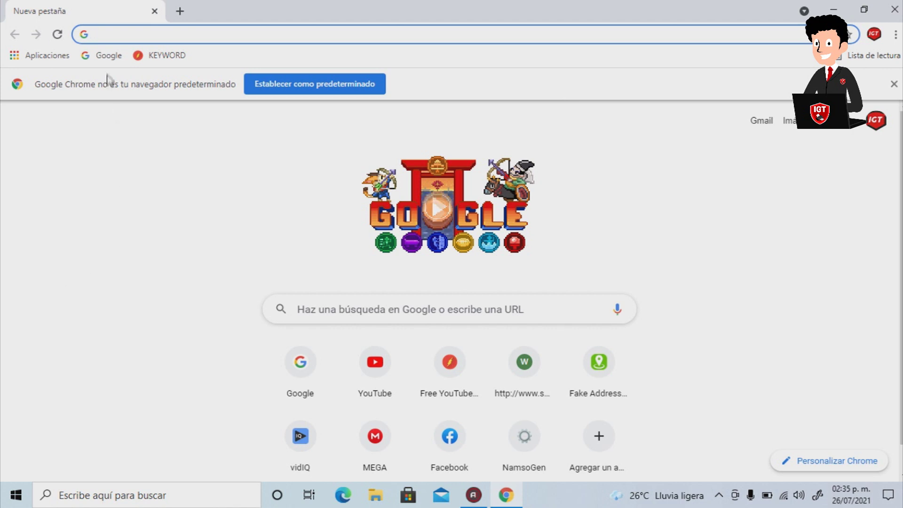
left_click(107, 55)
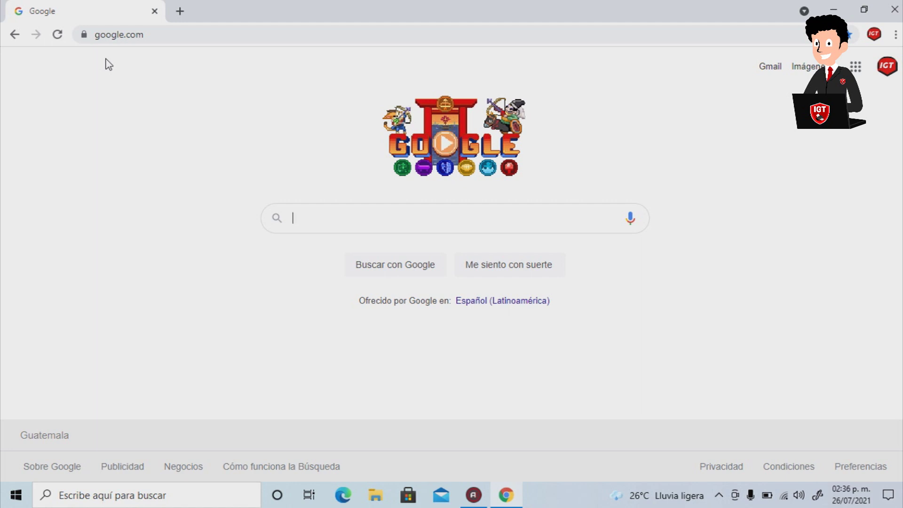
type("DR")
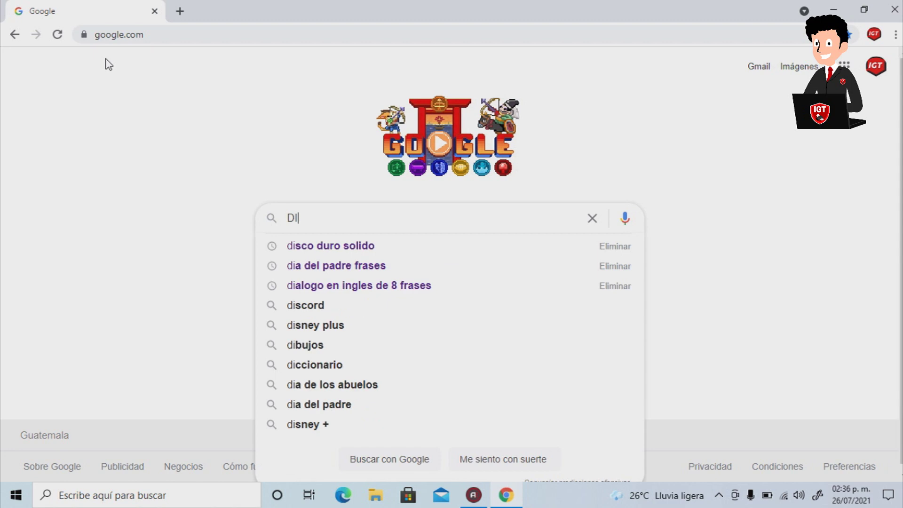
type("IVERS EPSON")
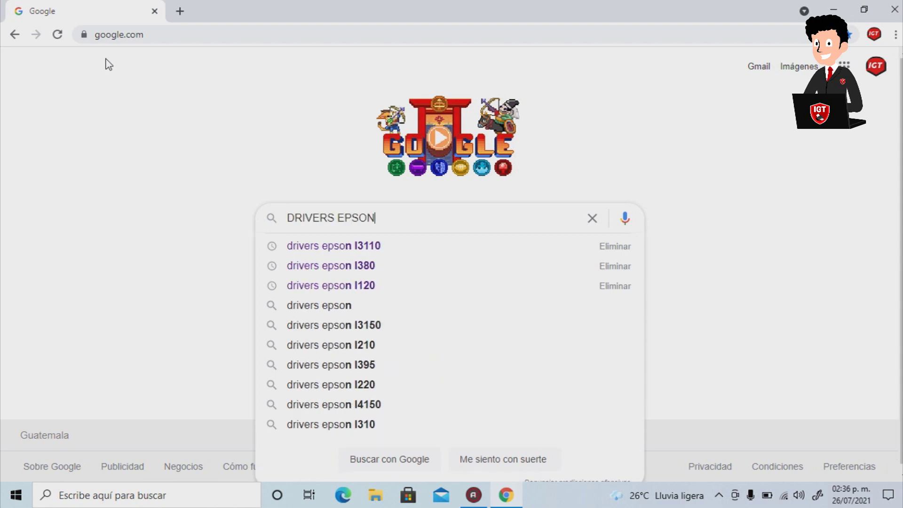
type(" L3110")
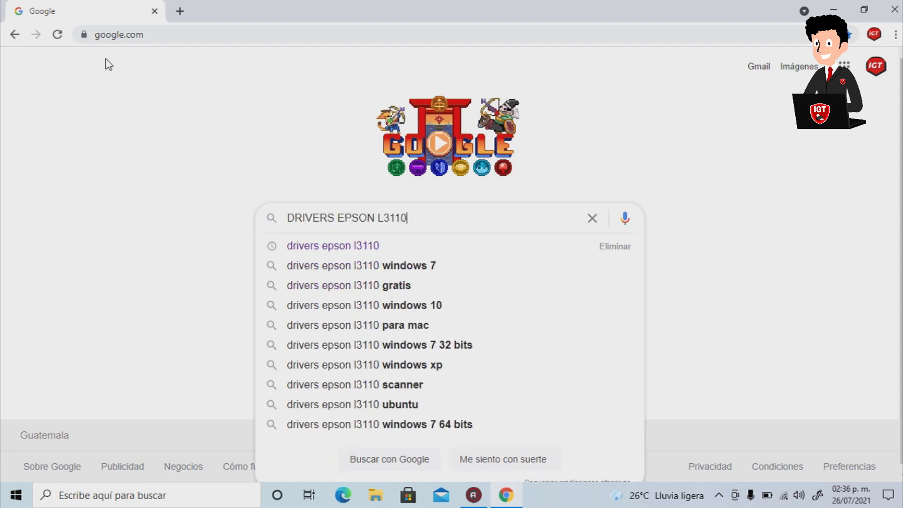
key("Return")
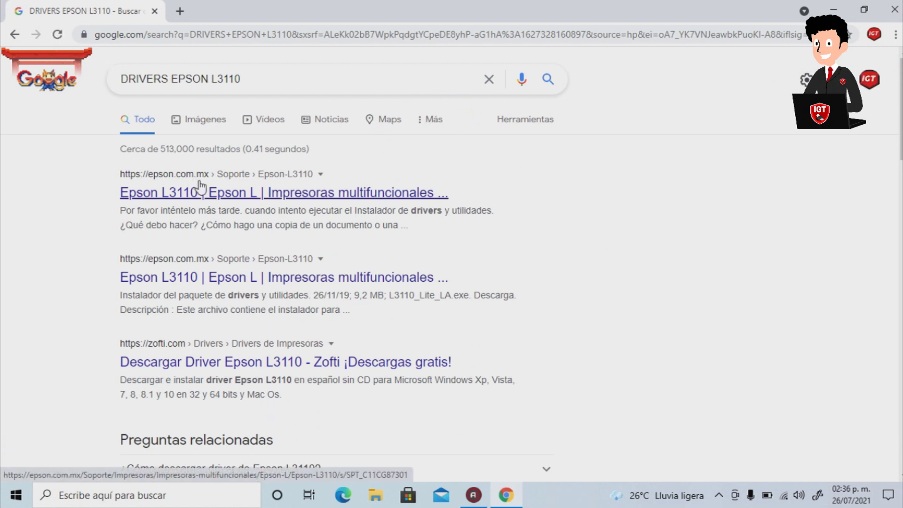
- Open the Epson L3110 support page from the first epson.com.mx result and show its Descargas section
left_click(159, 193)
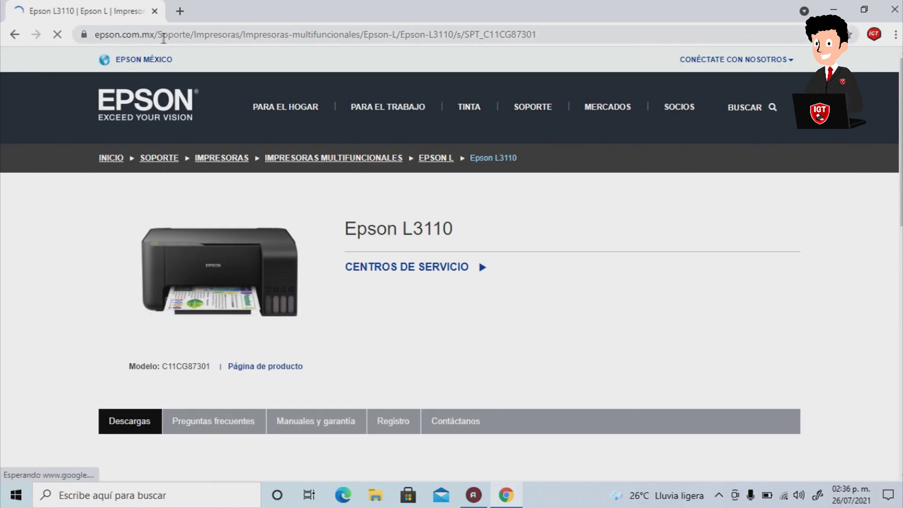
left_click(163, 40)
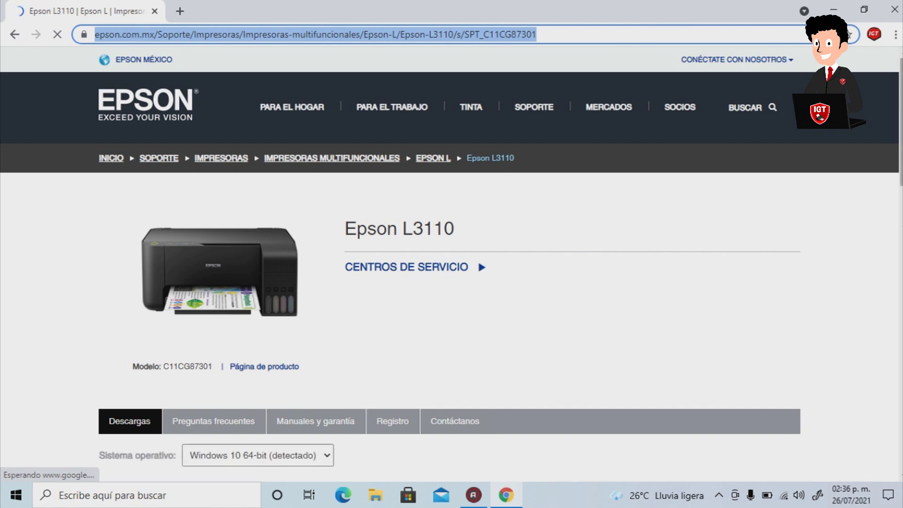
scroll(452, 254, "down", 4)
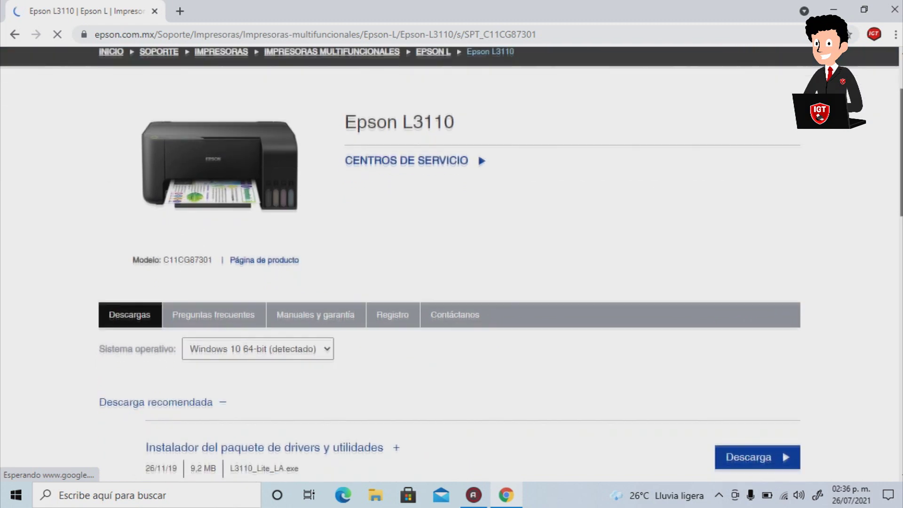
scroll(888, 232, "down", 1)
scroll(888, 231, "down", 2)
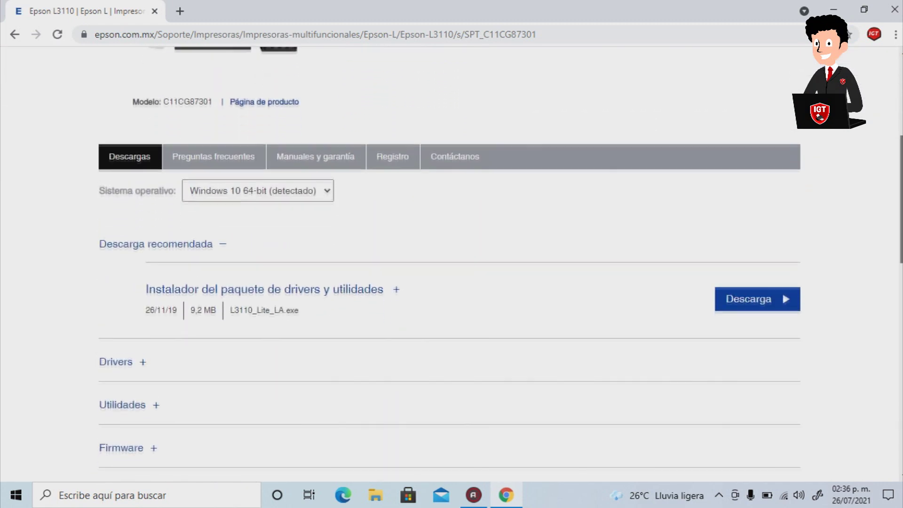
left_click(126, 156)
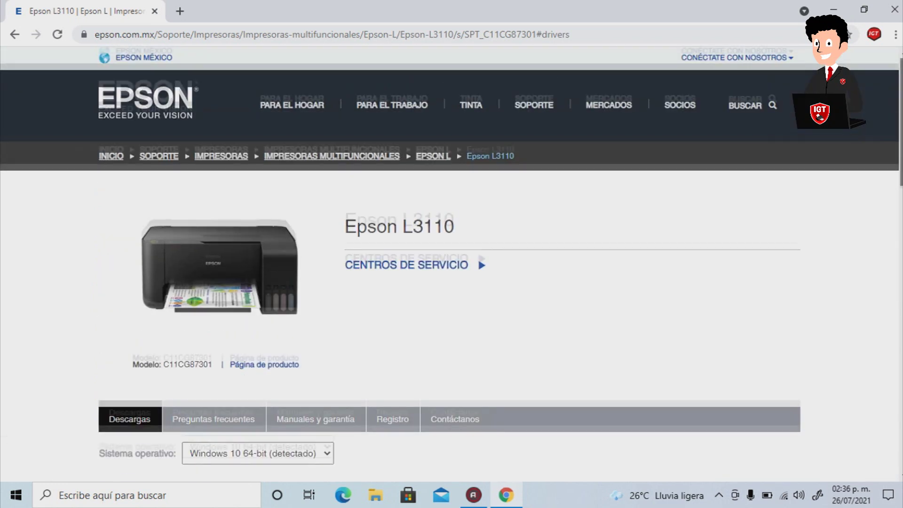
- Download the recommended drivers and utilities installer, L3110_Lite_LA.exe, for Windows 10 64-bit
scroll(539, 186, "up", 10)
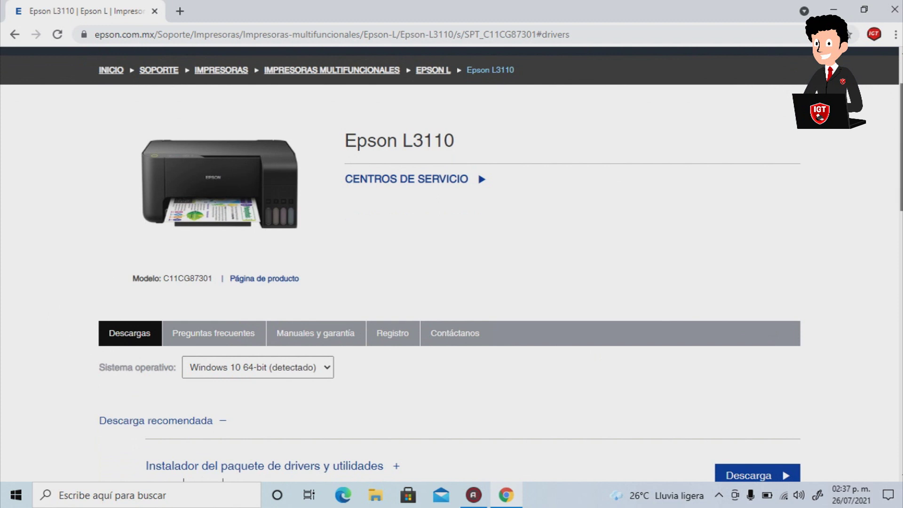
scroll(602, 350, "down", 2)
scroll(451, 282, "down", 2)
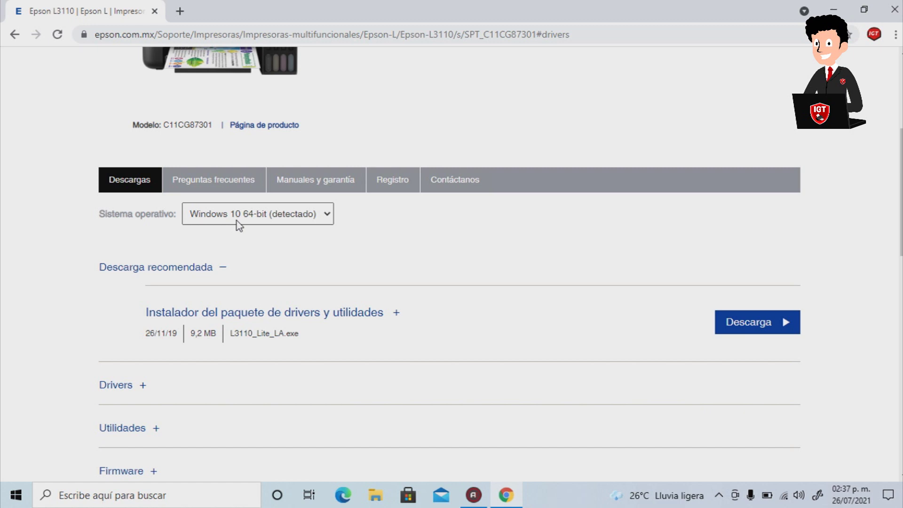
scroll(236, 221, "down", 2)
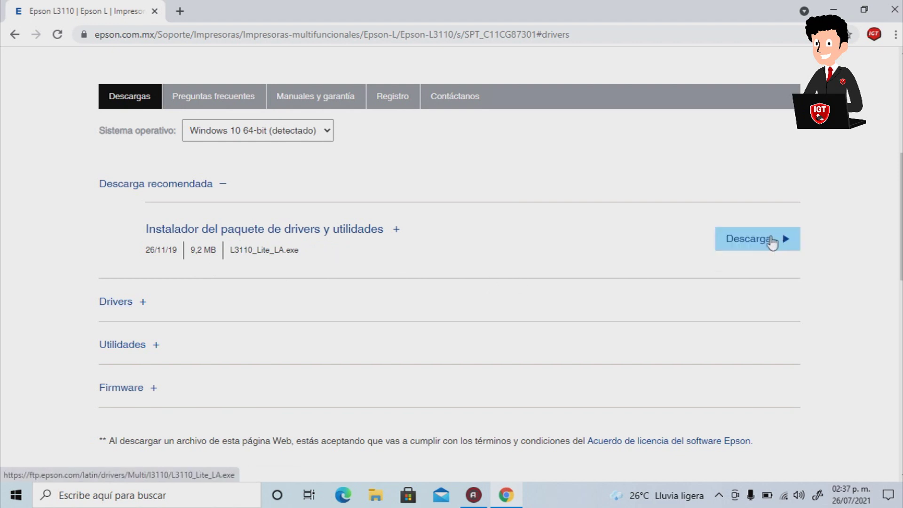
left_click(750, 240)
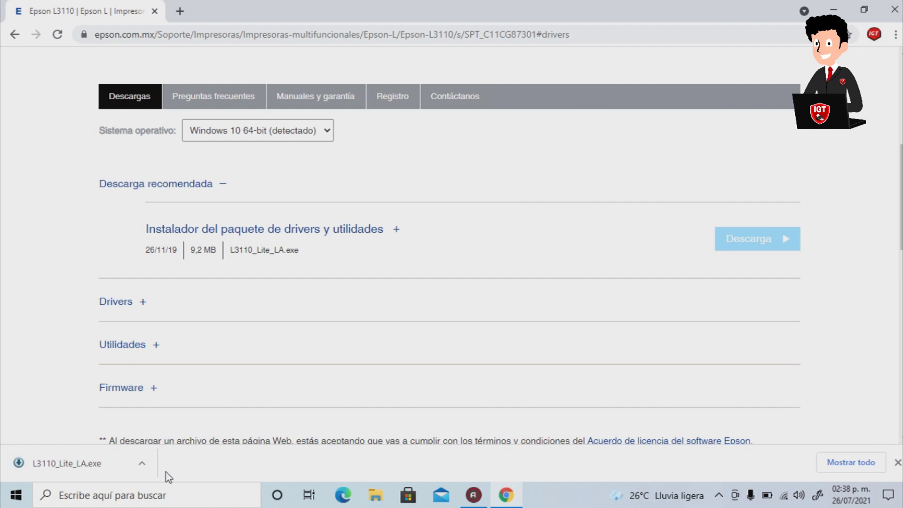
- Run L3110_Lite_LA from its download folder and minimize the folder and browser windows
left_click(859, 465)
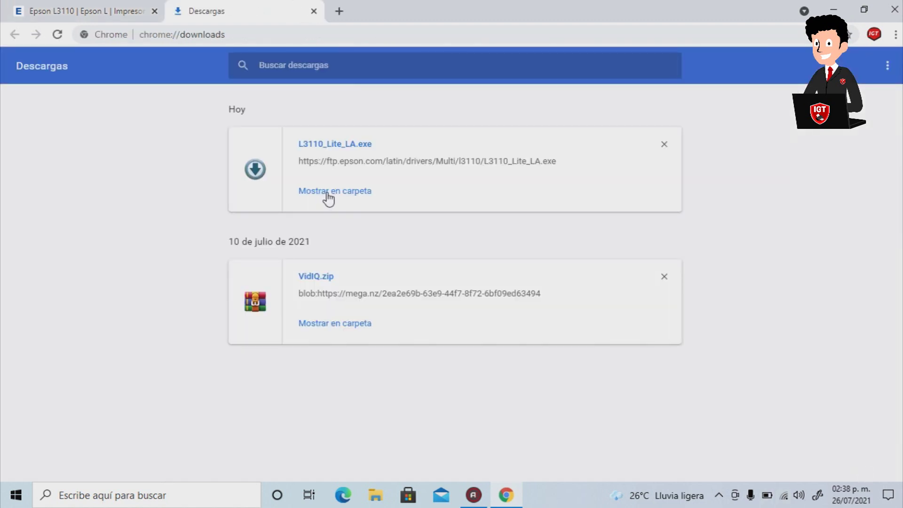
left_click(328, 194)
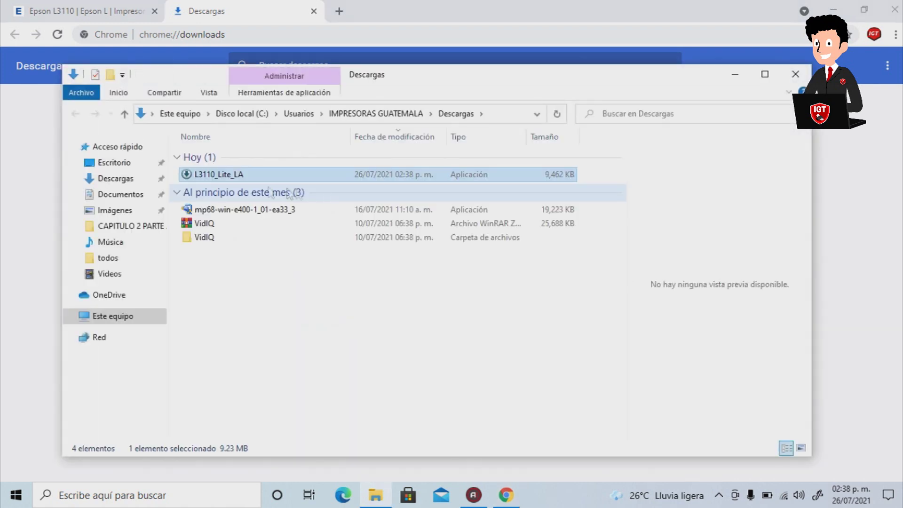
double_click(235, 177)
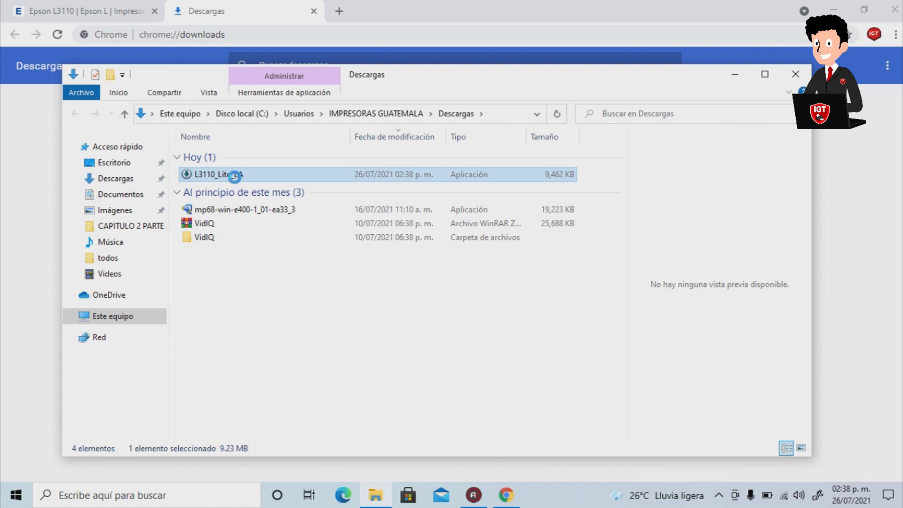
right_click(234, 176)
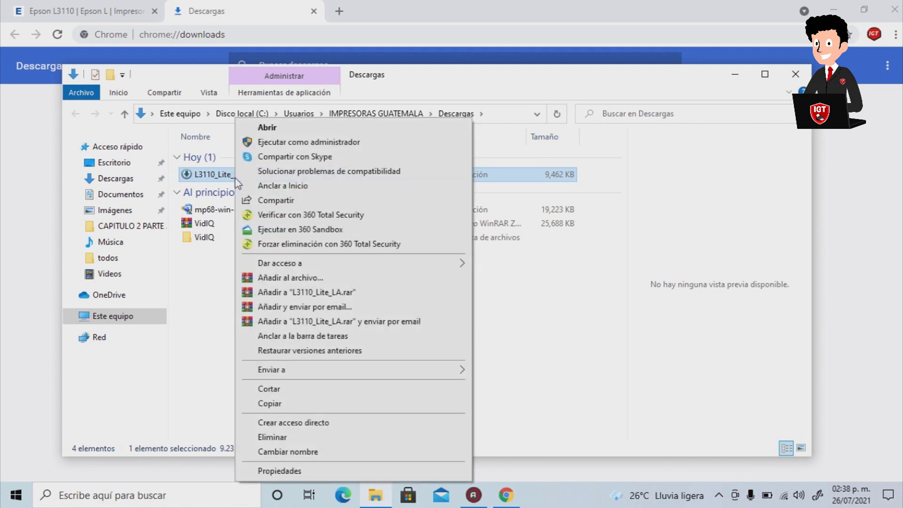
left_click(272, 128)
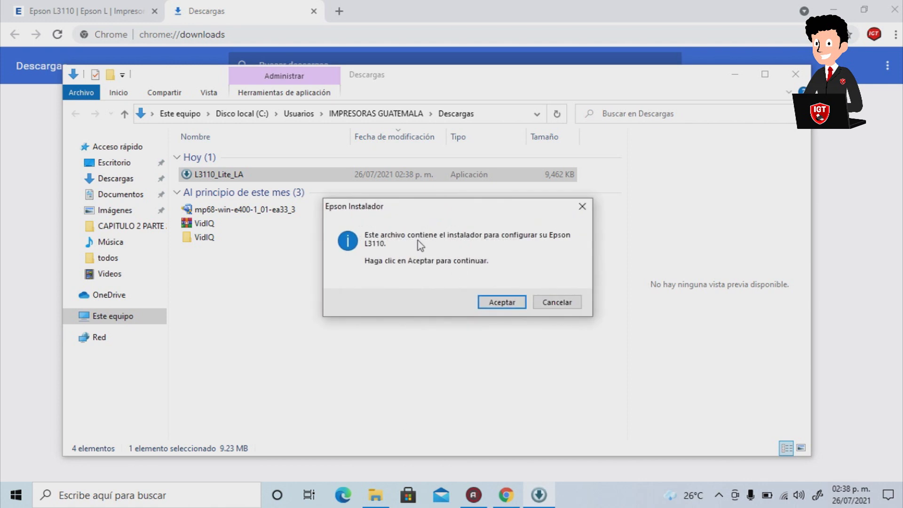
left_click(734, 74)
left_click(833, 9)
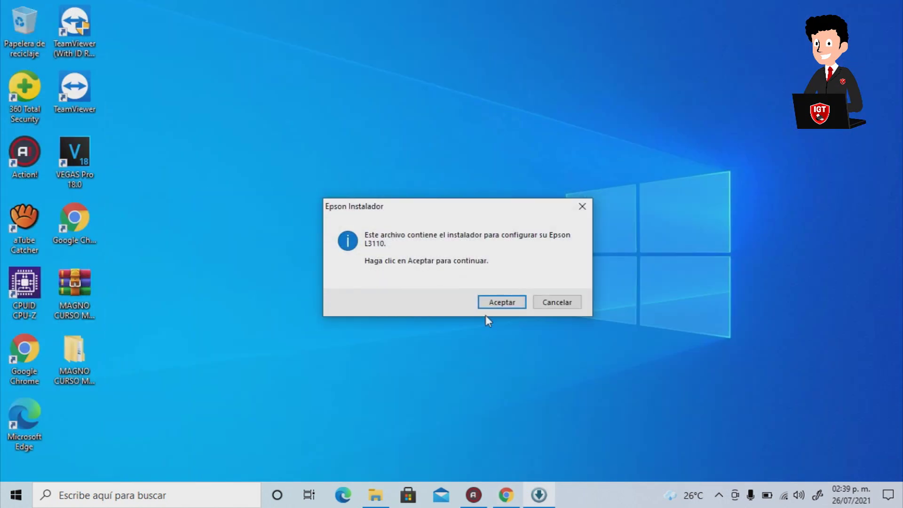
- Start the Epson L3110 setup in Español and accept the software license agreement
left_click(496, 303)
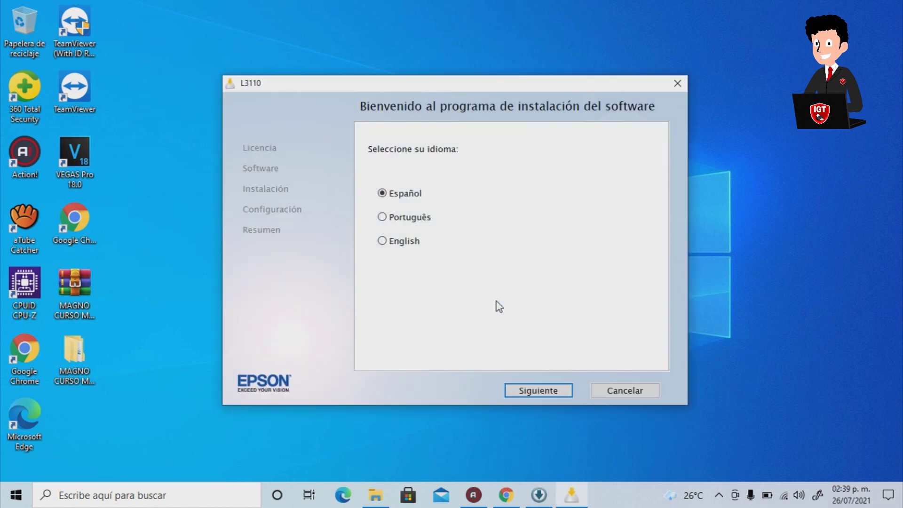
left_click(539, 391)
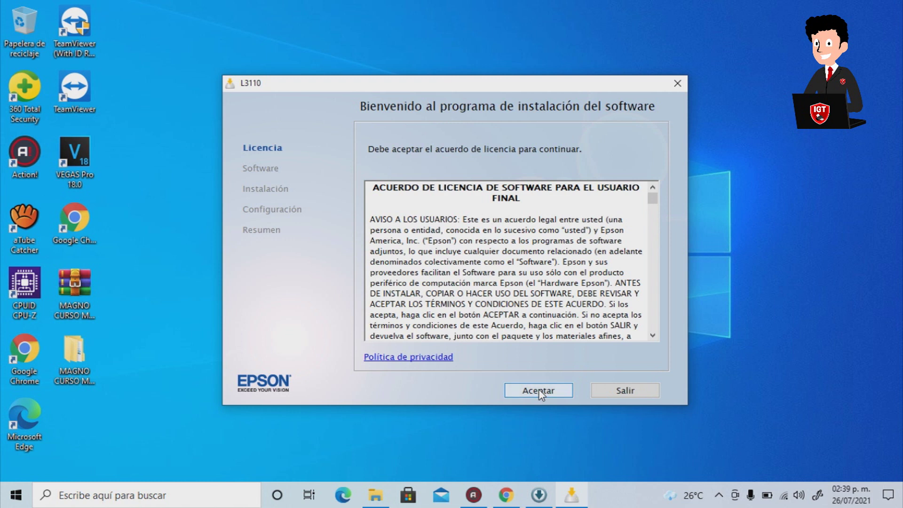
left_click(538, 390)
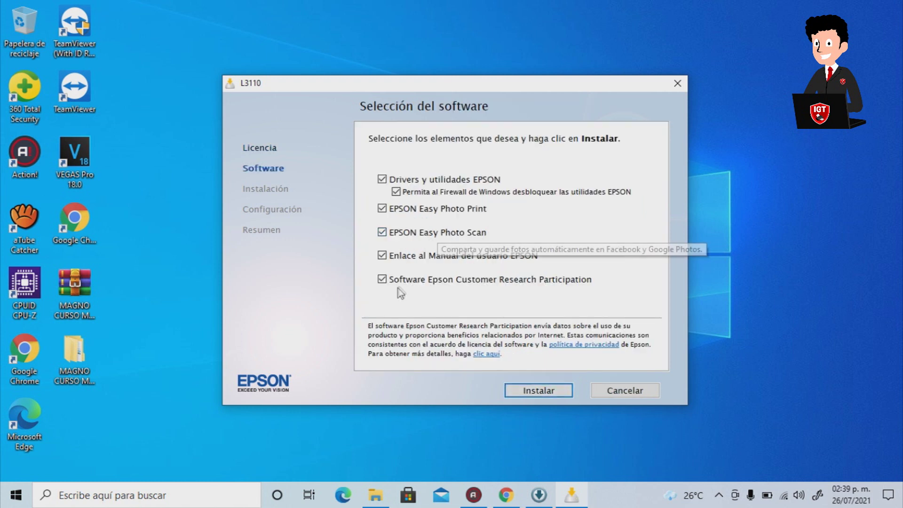
- Deselect Easy Photo Print, Easy Photo Scan, the user manual link and Customer Research Participation, and install only Drivers y utilidades EPSON with the firewall permission
left_click(382, 279)
left_click(382, 257)
left_click(382, 233)
left_click(382, 209)
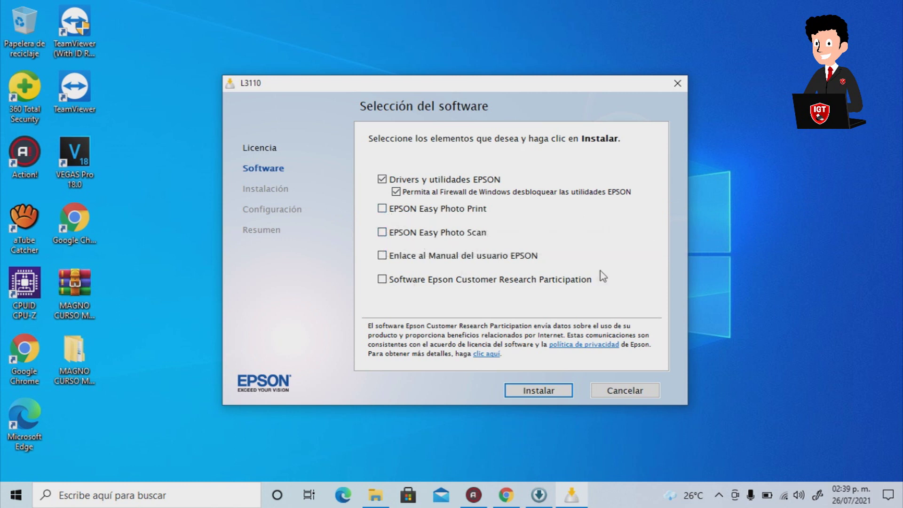
left_click(530, 390)
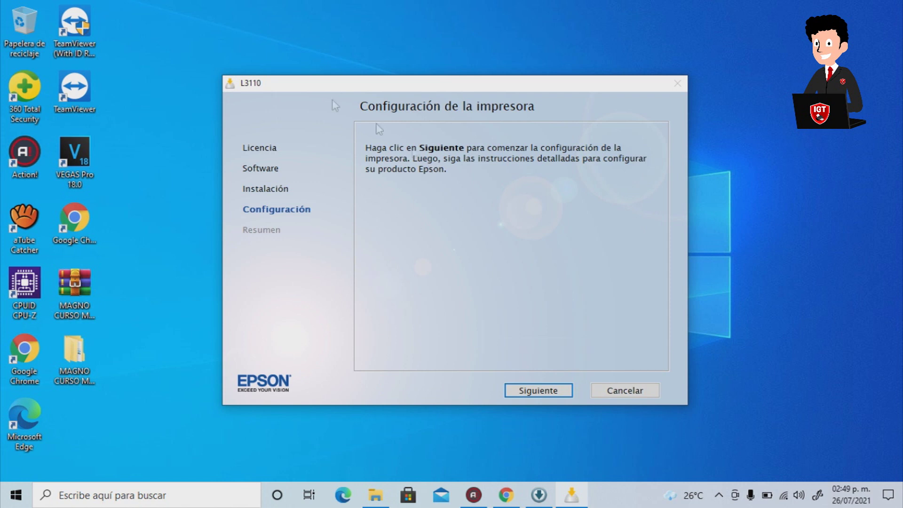
- Start the printer configuration and confirm that the ink is loaded
left_click(540, 392)
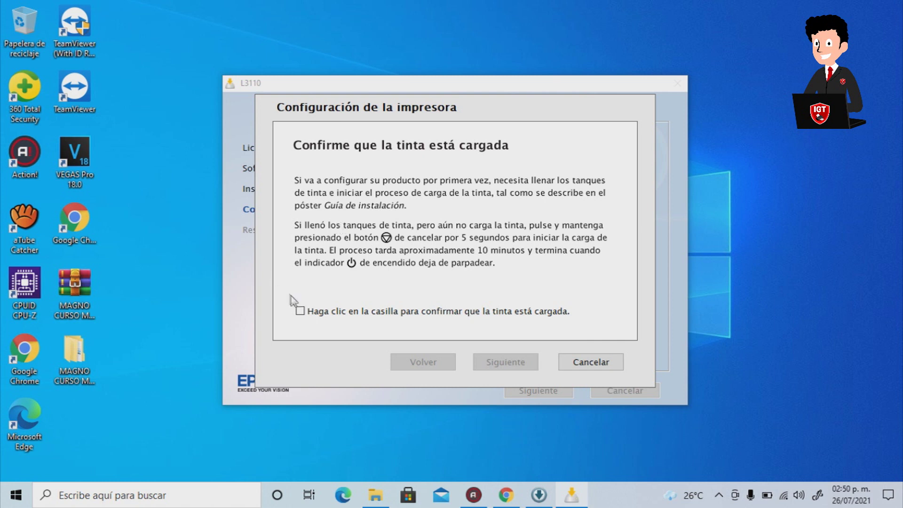
left_click(300, 311)
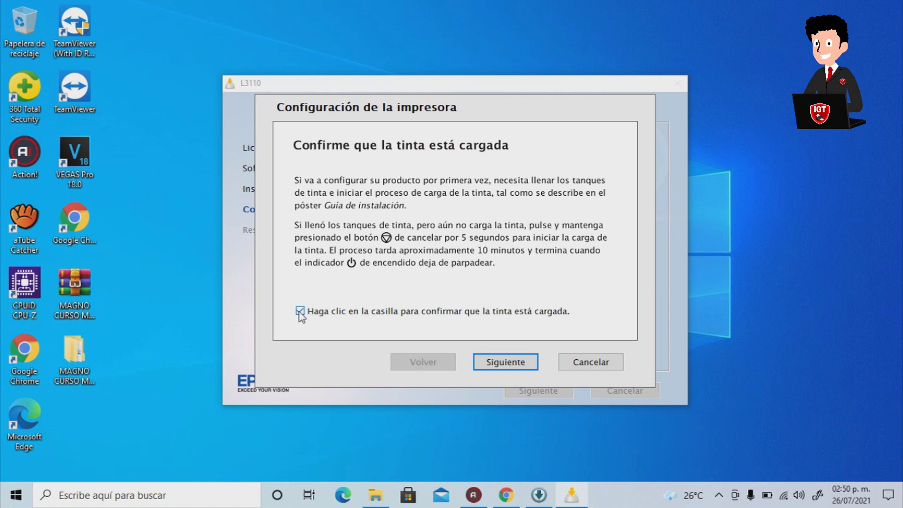
left_click(300, 311)
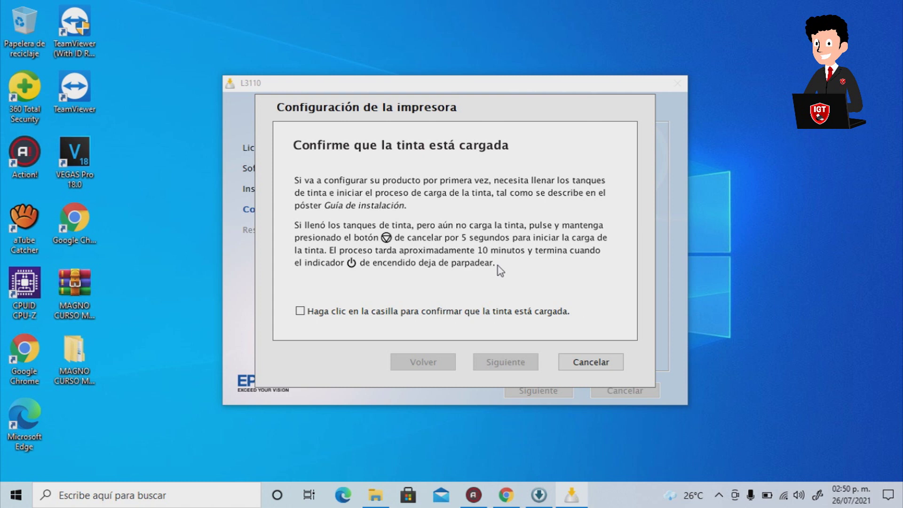
left_click(300, 311)
left_click(499, 365)
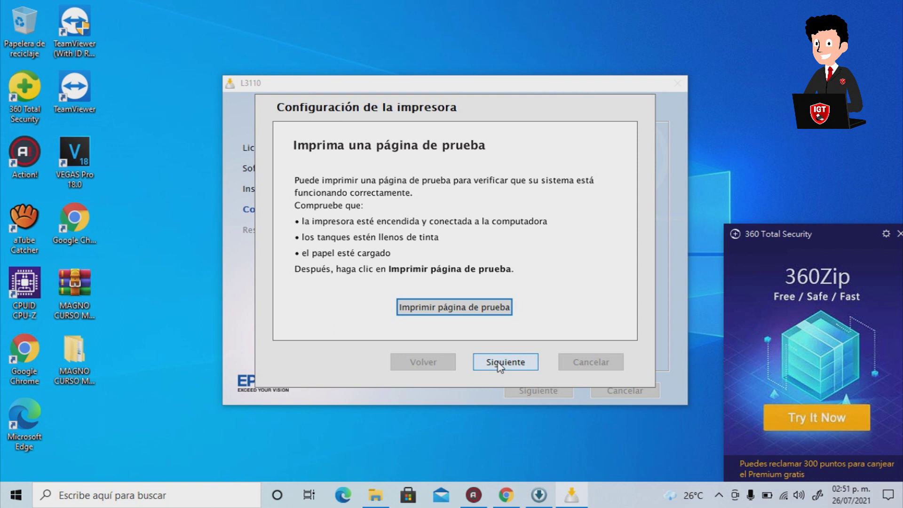
- Print a test page from the setup, and exit the Epson Firmware Updater without updating the firmware
left_click(455, 308)
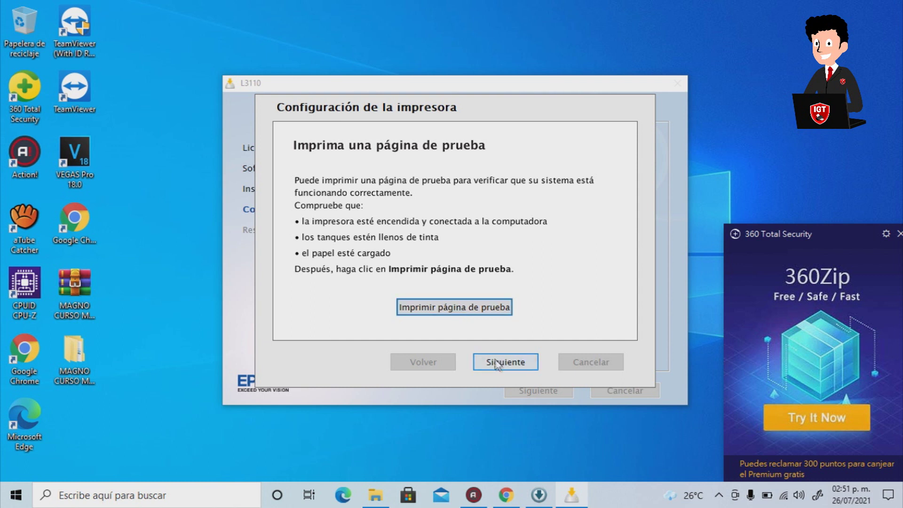
left_click(502, 363)
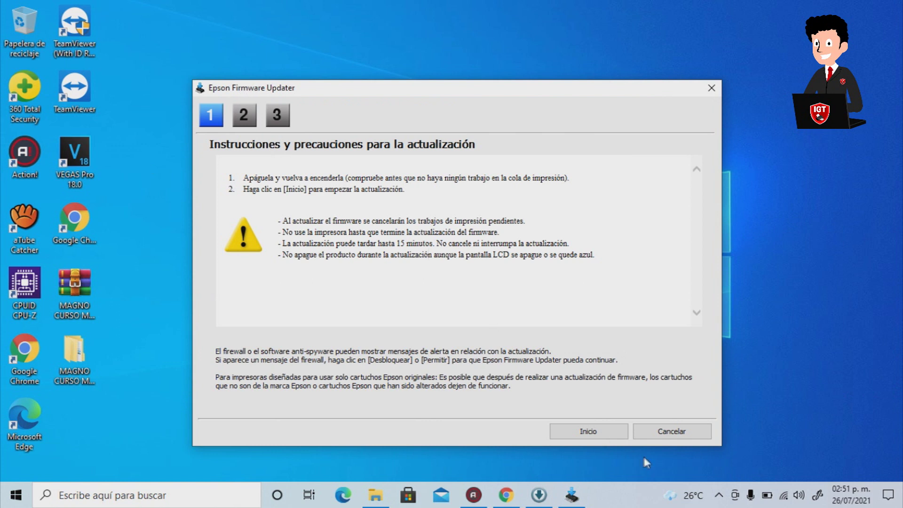
left_click(677, 433)
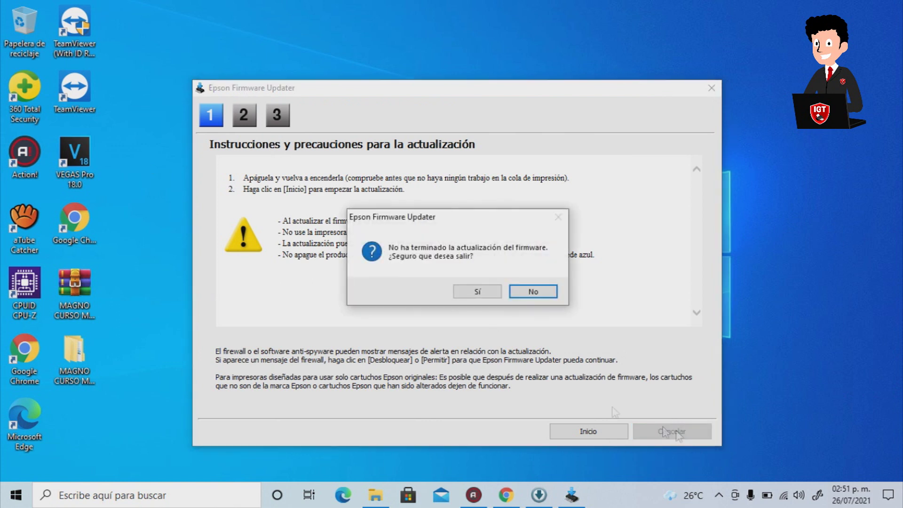
left_click(471, 292)
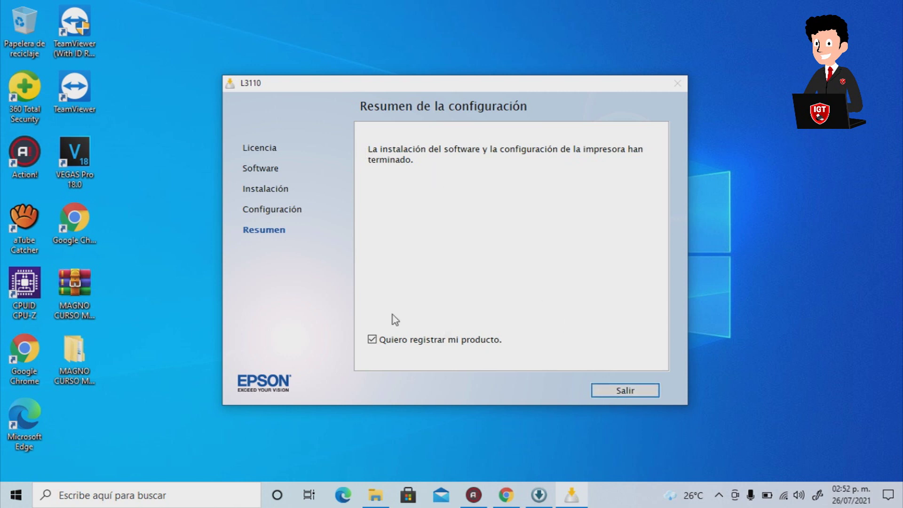
- Deselect the product registration option in the configuration summary and exit the installer
left_click(374, 343)
left_click(374, 343)
left_click(374, 343)
left_click(630, 391)
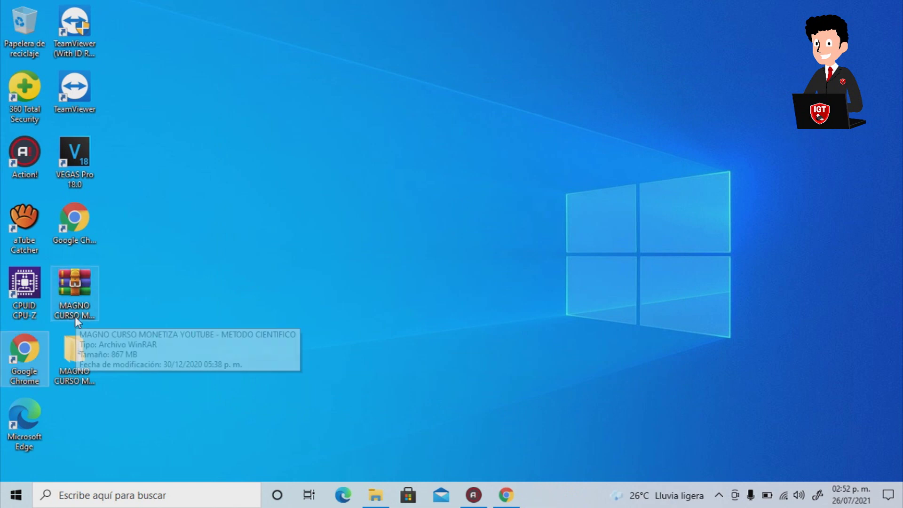
- Open Word with a blank document and choose EPSON L3110 Series as the printer in its print settings
left_click(87, 496)
type("WORD")
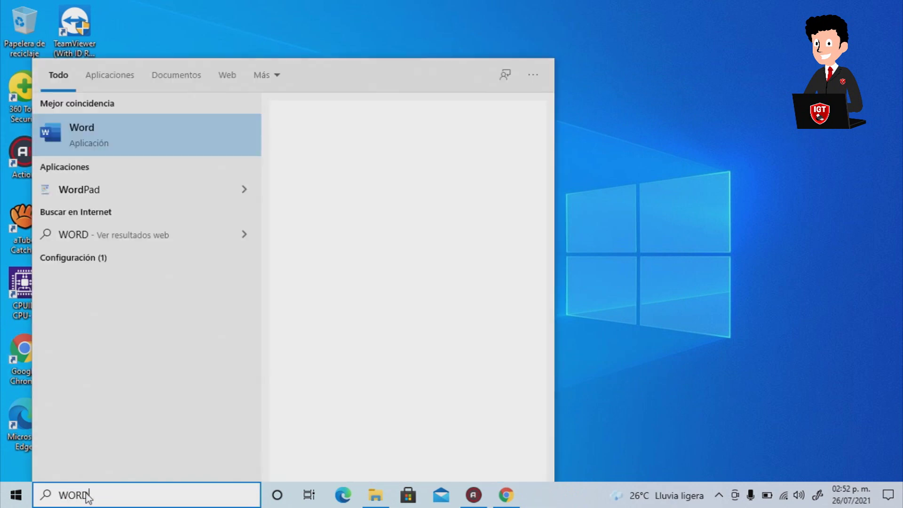
left_click(111, 148)
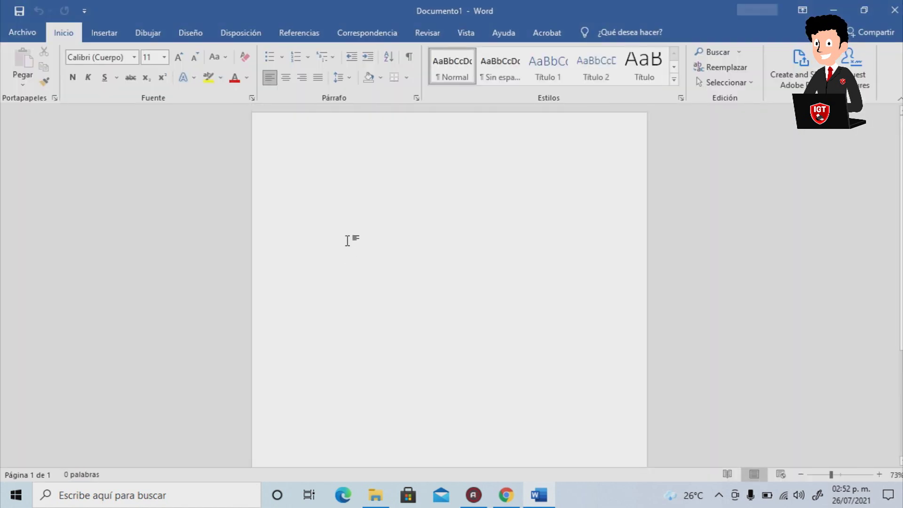
key("ctrl+p")
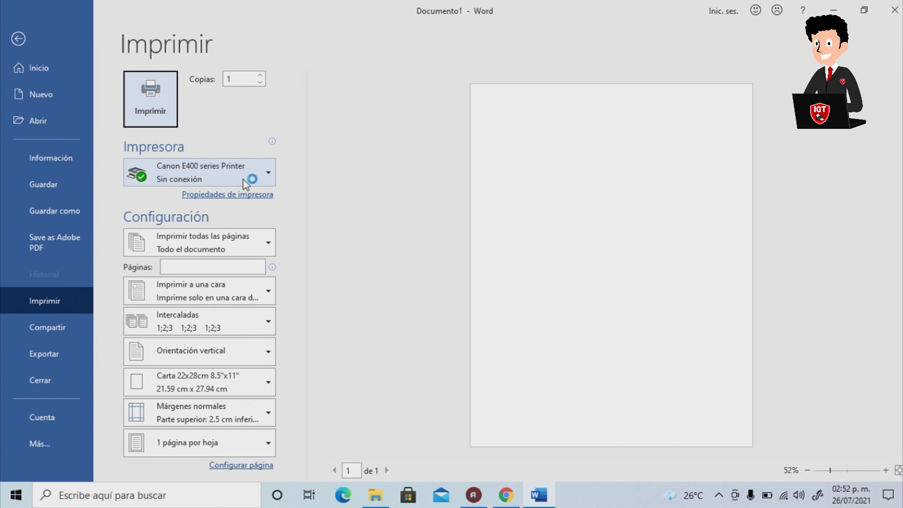
left_click(245, 182)
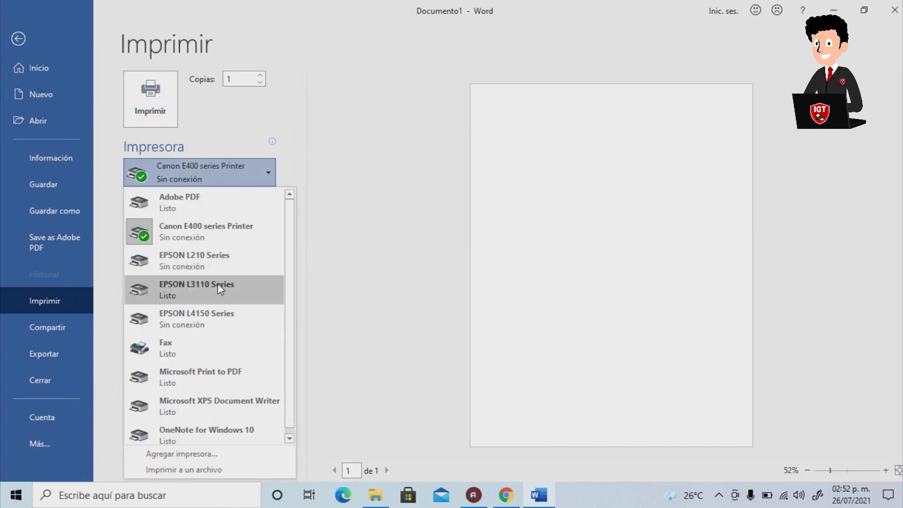
left_click(219, 288)
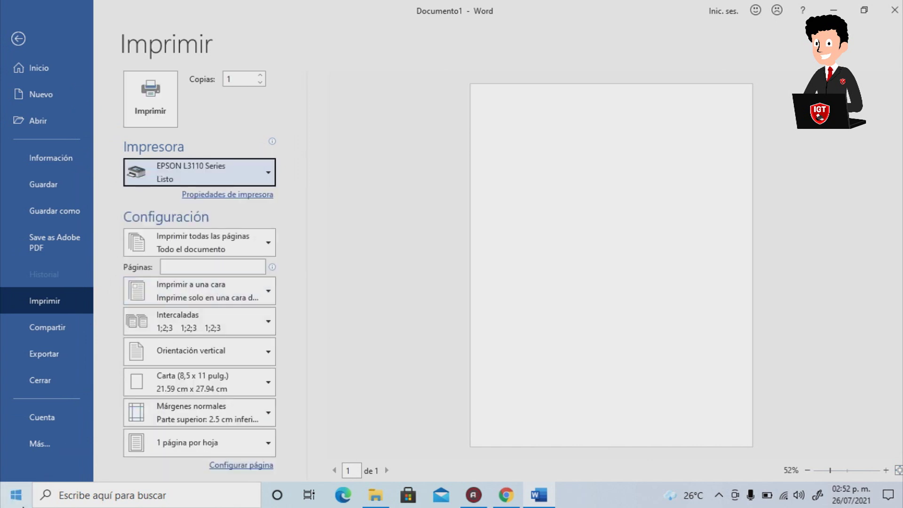
- Search Windows for the scanning software, open the file location of Epson Scan 2 Utility and create its desktop shortcut
left_click(92, 495)
type("SCAB")
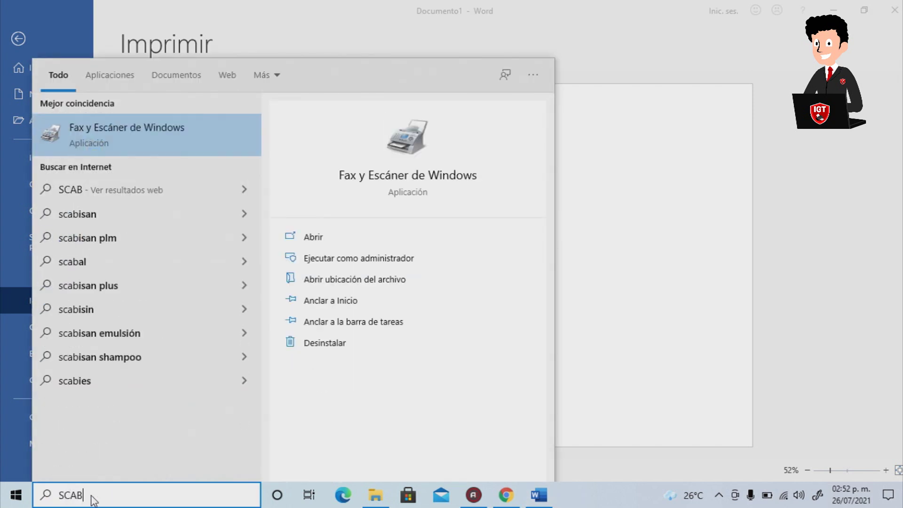
key("BackSpace")
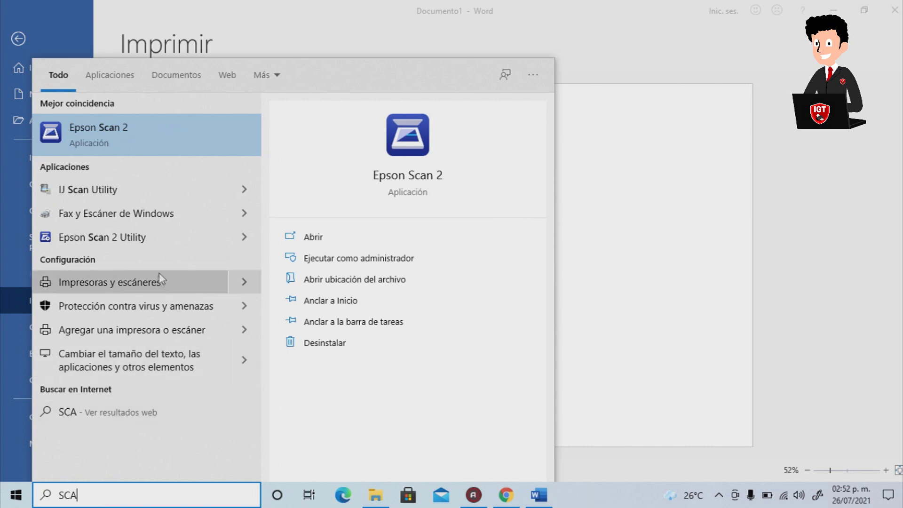
left_click(247, 236)
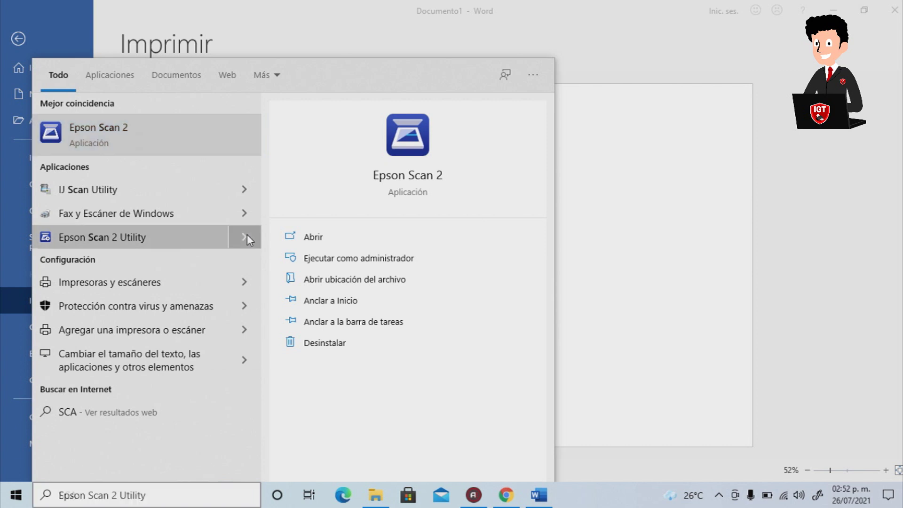
left_click(334, 282)
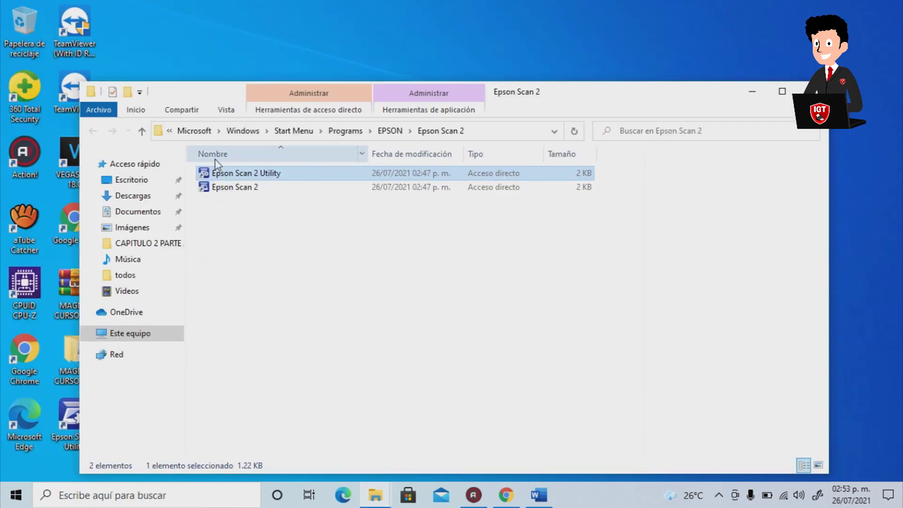
- Create a desktop shortcut for Epson Scan 2 from its program folder and close the folder window
left_click(238, 187)
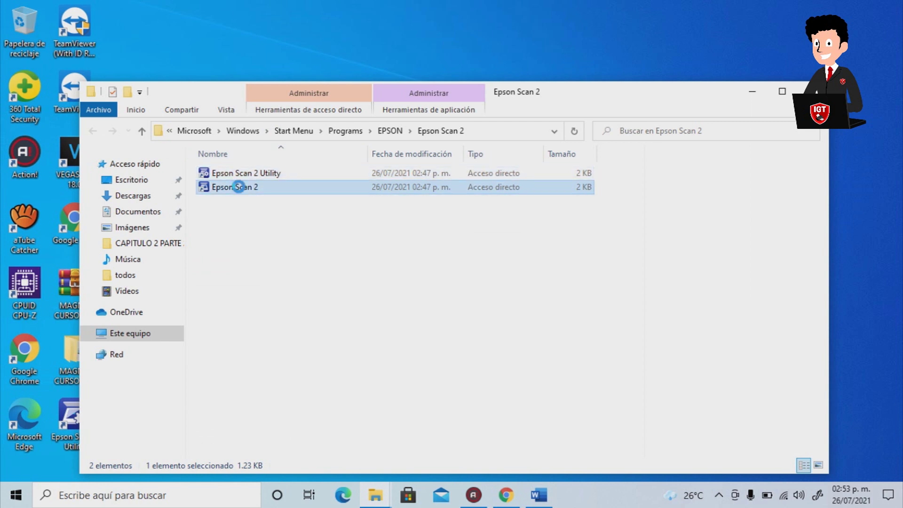
right_click(238, 187)
mouse_move(337, 371)
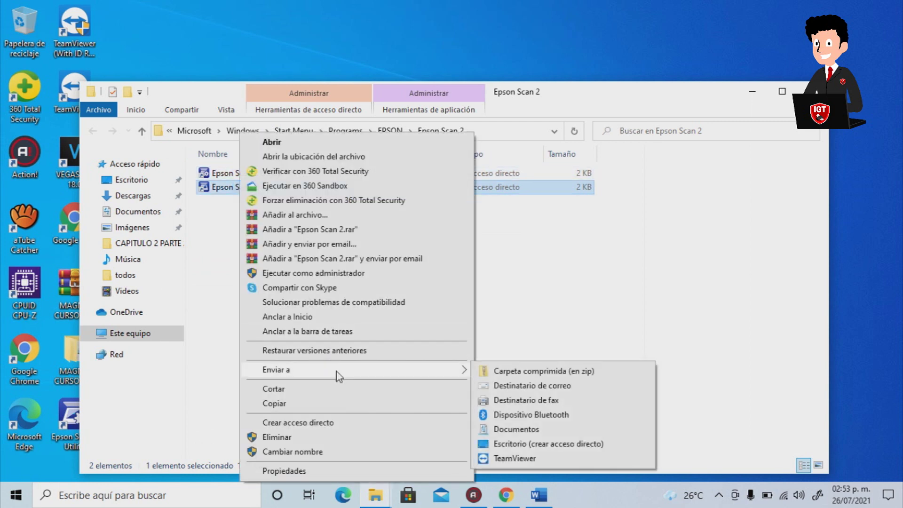
left_click(540, 444)
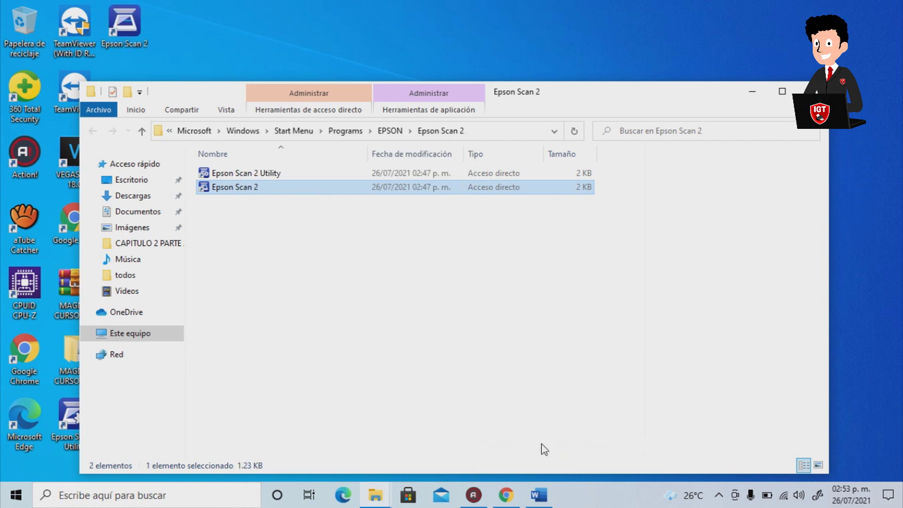
left_click(805, 89)
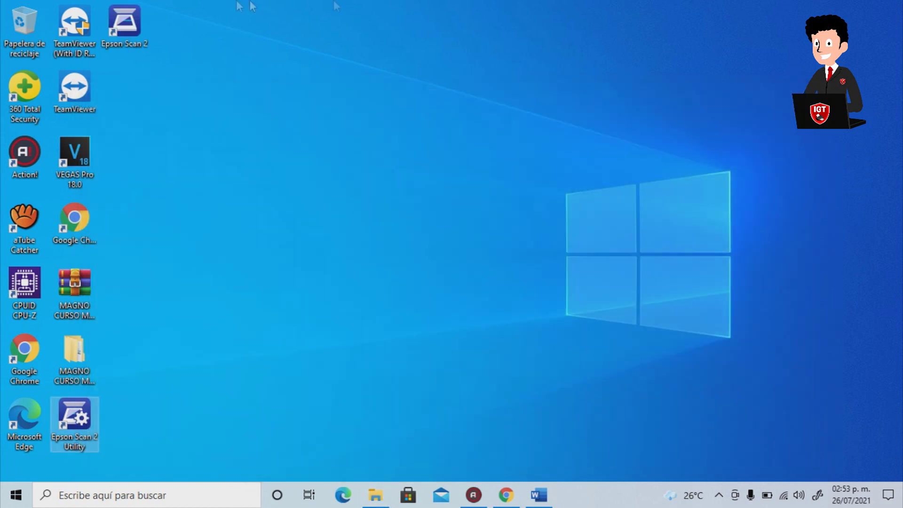
- Open Epson Scan 2 from the desktop, review the scan settings with the whole window in view, and close it
double_click(135, 21)
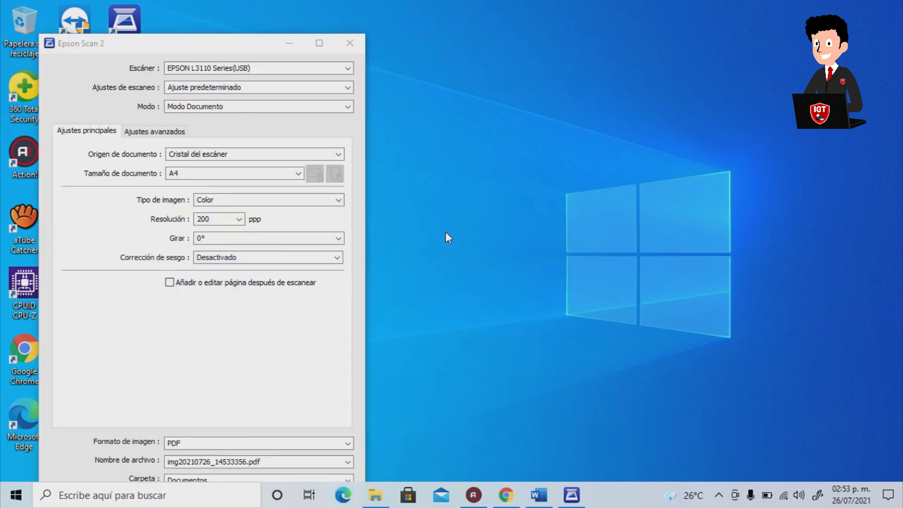
left_click_drag(236, 40, 368, 8)
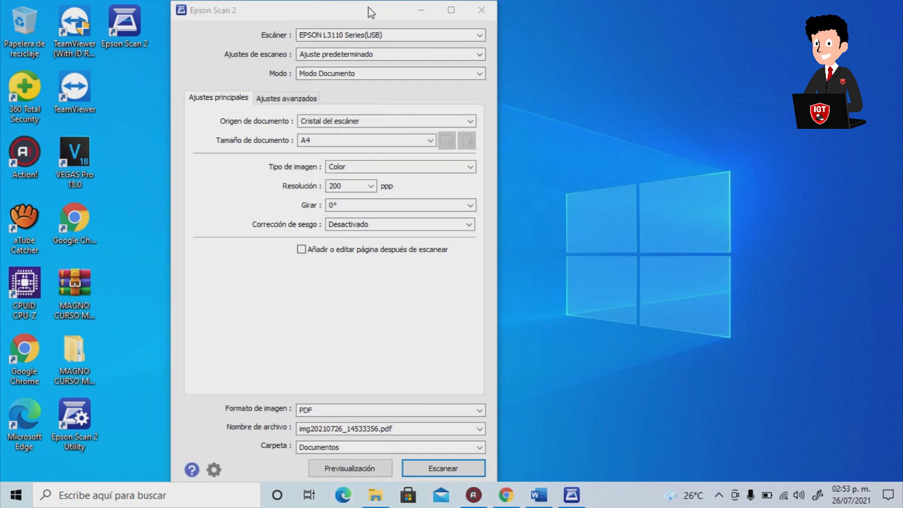
left_click(478, 10)
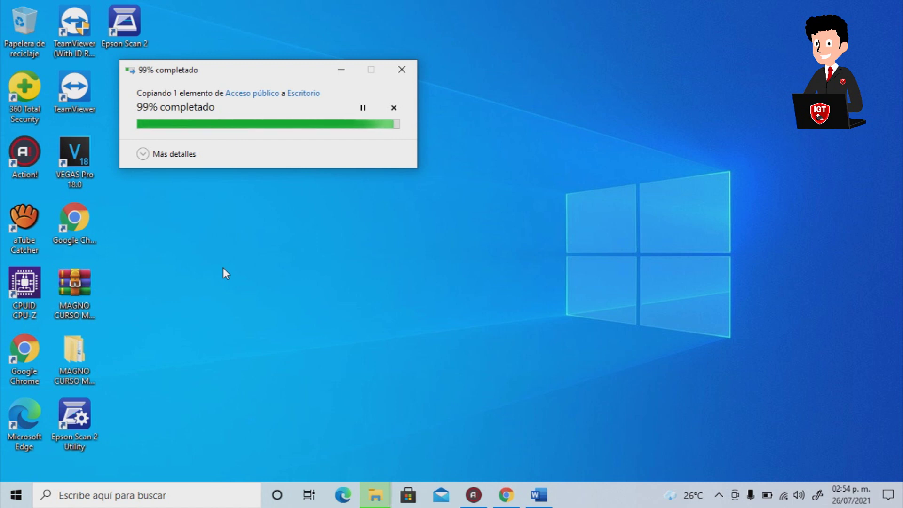
- Extract the DRIVERS EPSON L3110 IMPRESORAS GT archive into its own folder on the desktop, entering the archive password
left_click(126, 88)
double_click(125, 86)
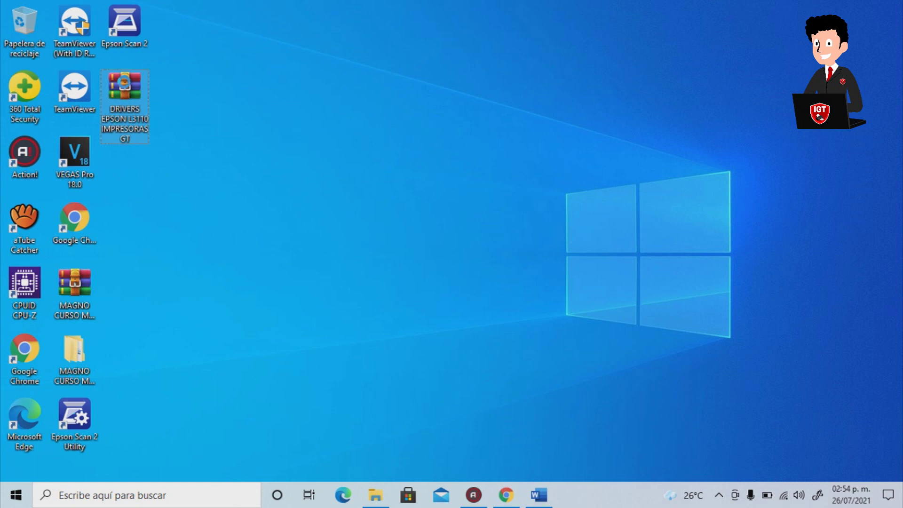
right_click(125, 76)
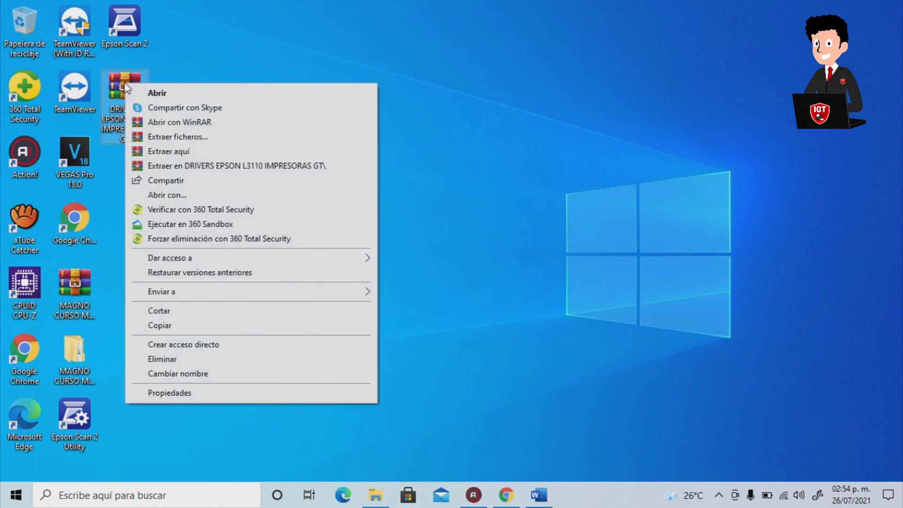
left_click(166, 166)
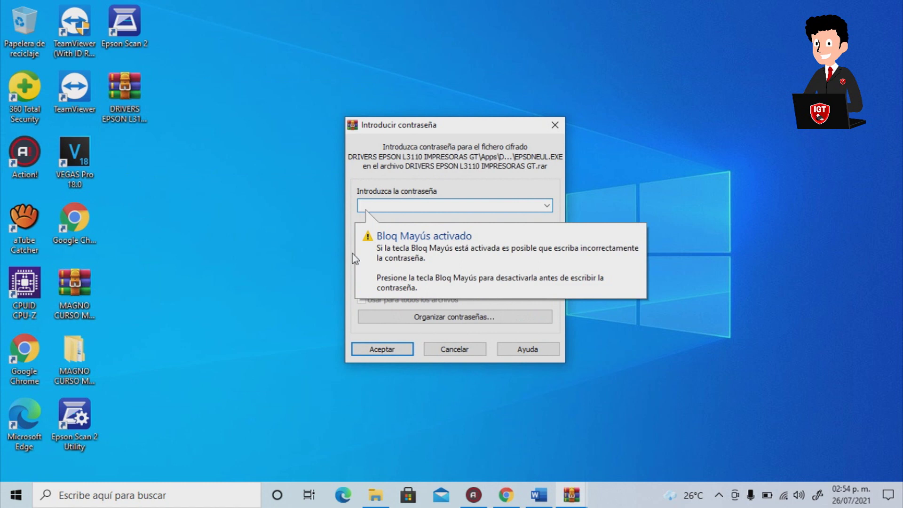
key("Caps_Lock")
type("*****")
key("BackSpace")
key("BackSpace")
key("BackSpace")
key("BackSpace")
key("BackSpace")
type("***********")
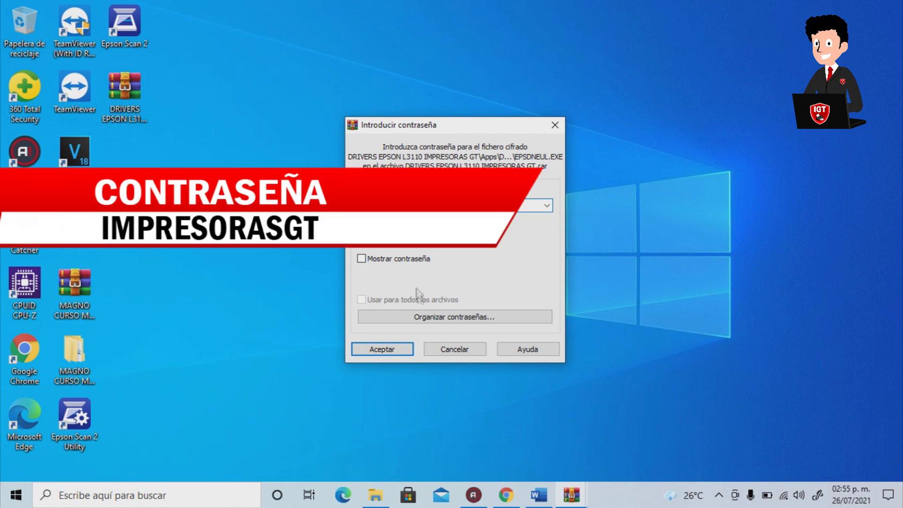
left_click(392, 346)
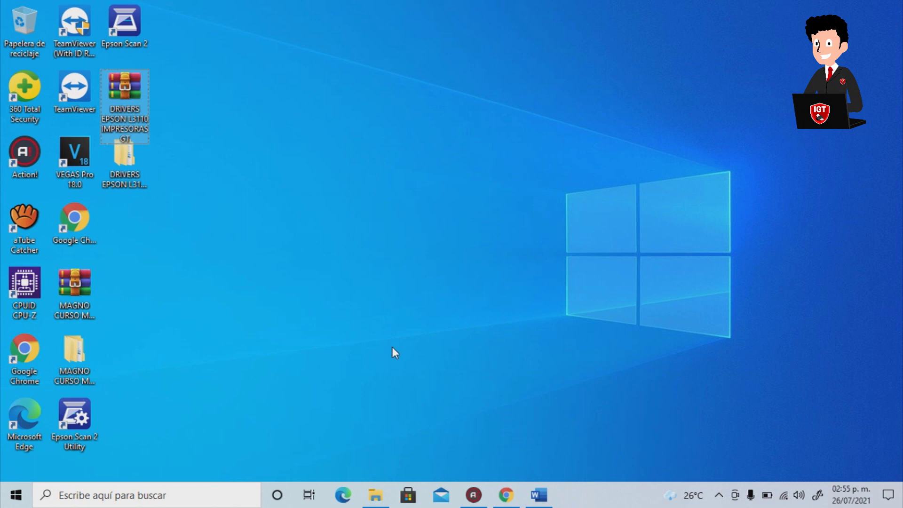
- Run Setup from the extracted DRIVERS EPSON L3110 IMPRESORAS GT folder and authorize the Epson Installer with the administrator password
left_click(126, 164)
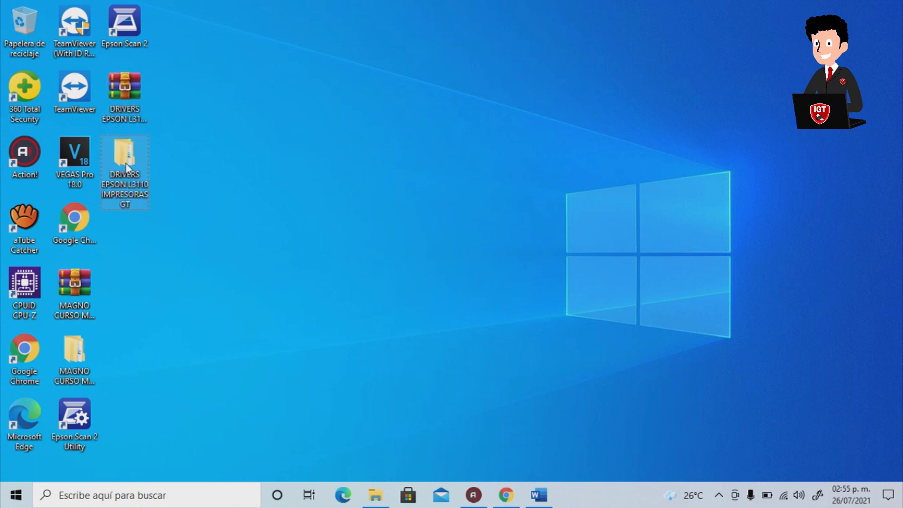
double_click(127, 168)
double_click(217, 173)
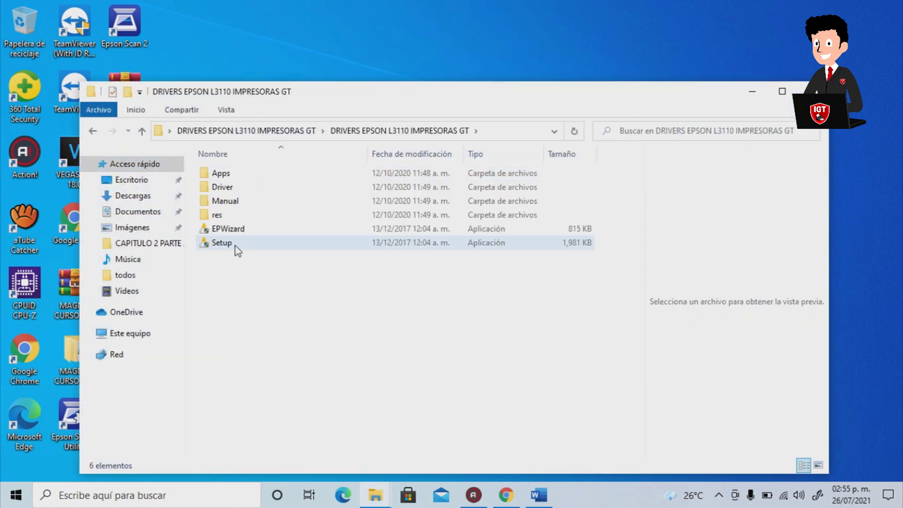
left_click(237, 250)
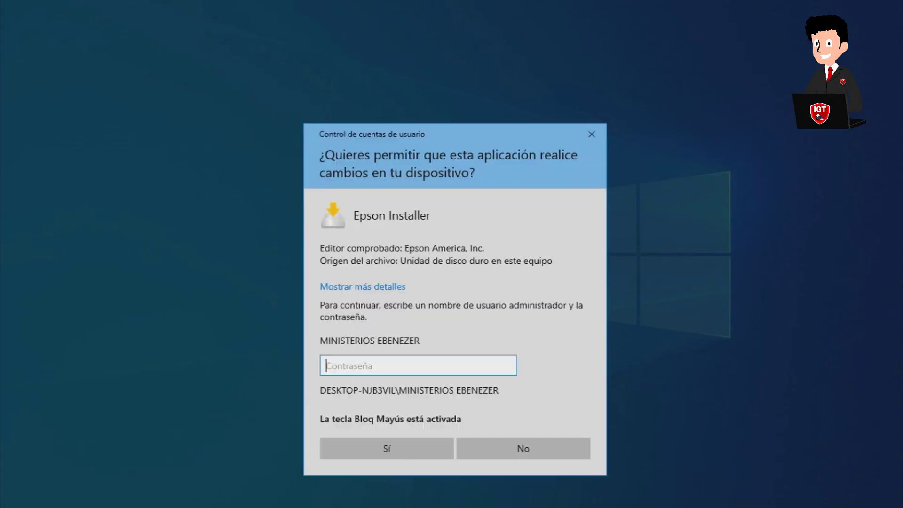
left_click(376, 452)
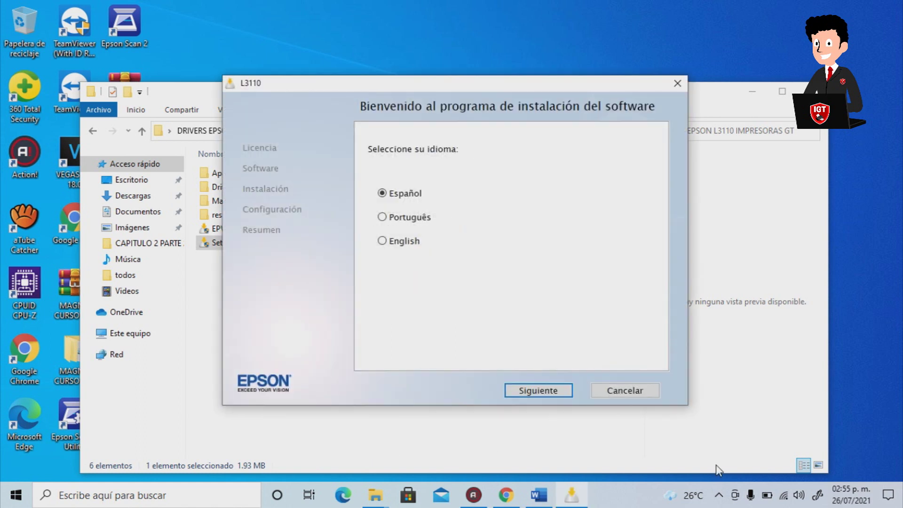
- Cancel the L3110 installer, close its folder and move the extracted drivers folder to the Recycle Bin
left_click(626, 391)
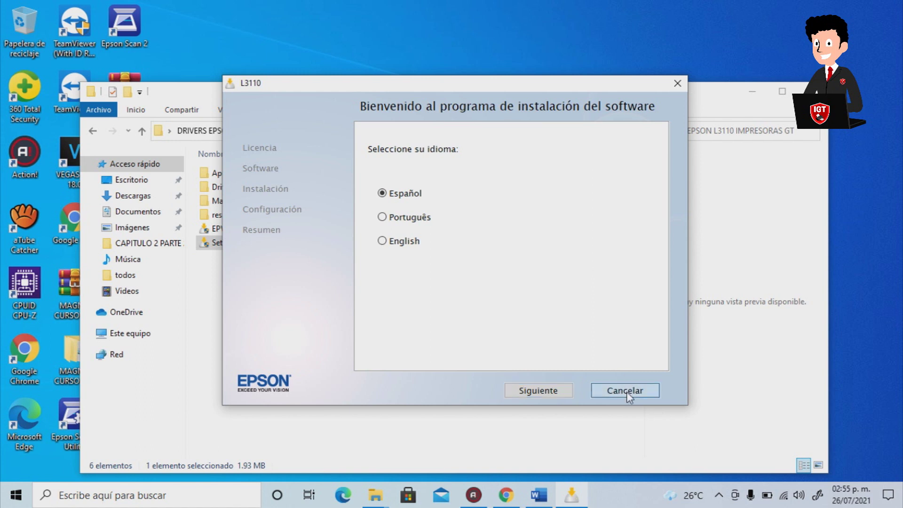
left_click(803, 89)
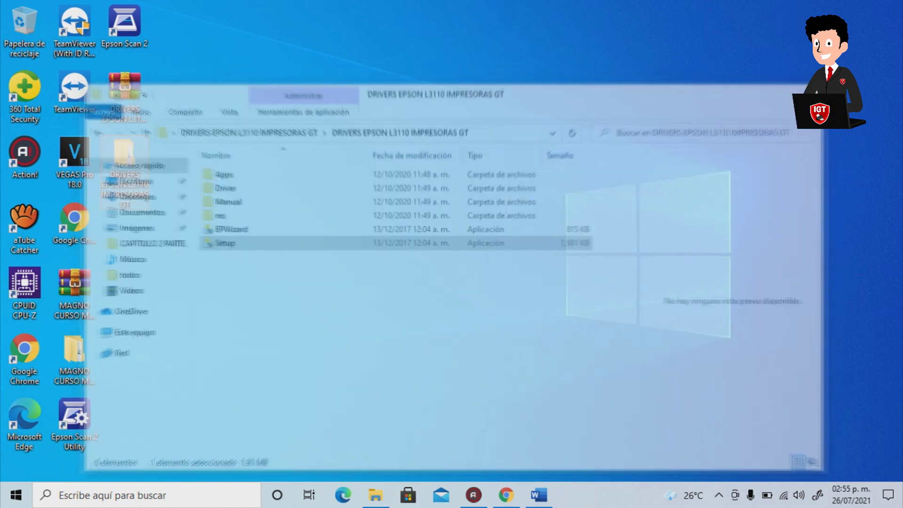
left_click_drag(120, 154, 24, 25)
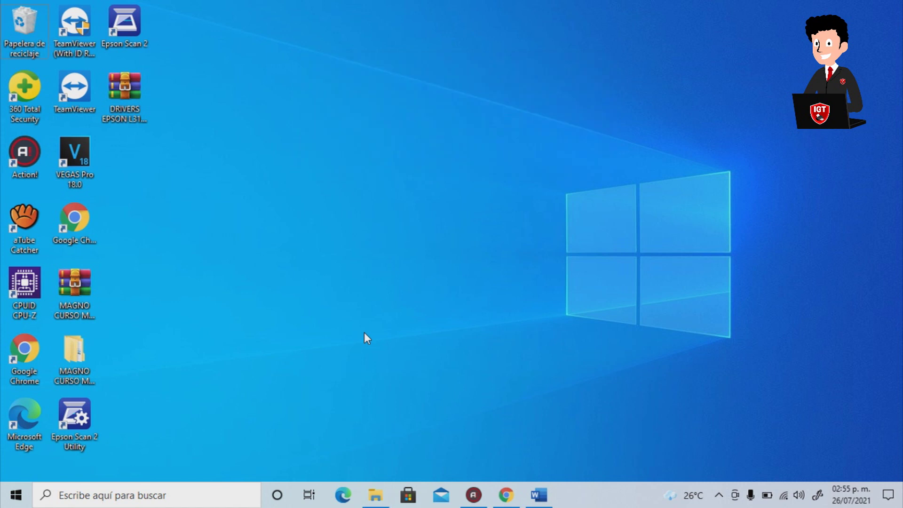
left_click(134, 83)
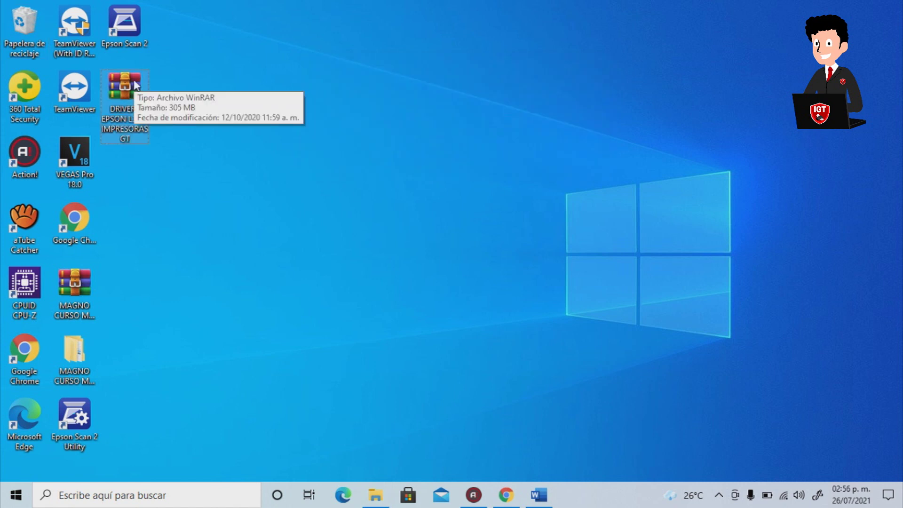